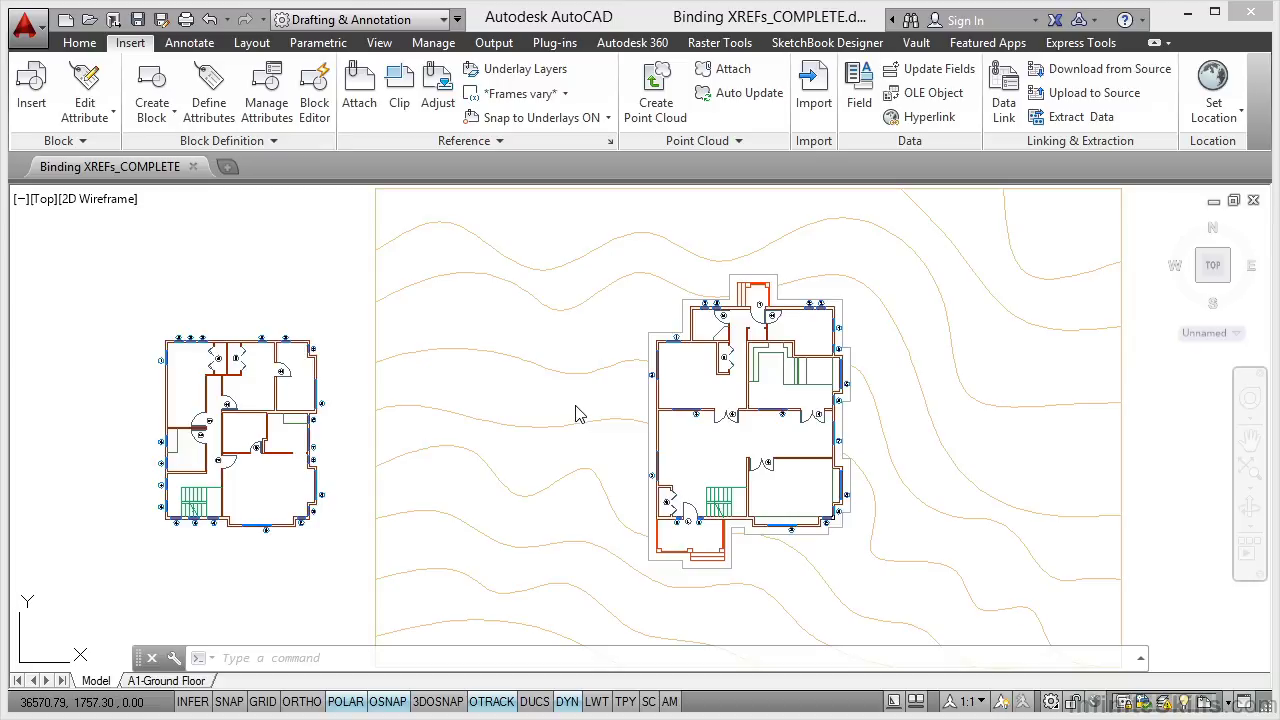
Step: Inspect Footprint_Foundation's reference options in External References, then close the palette without changes
{"action": "left_click", "coordinate": [612, 142]}
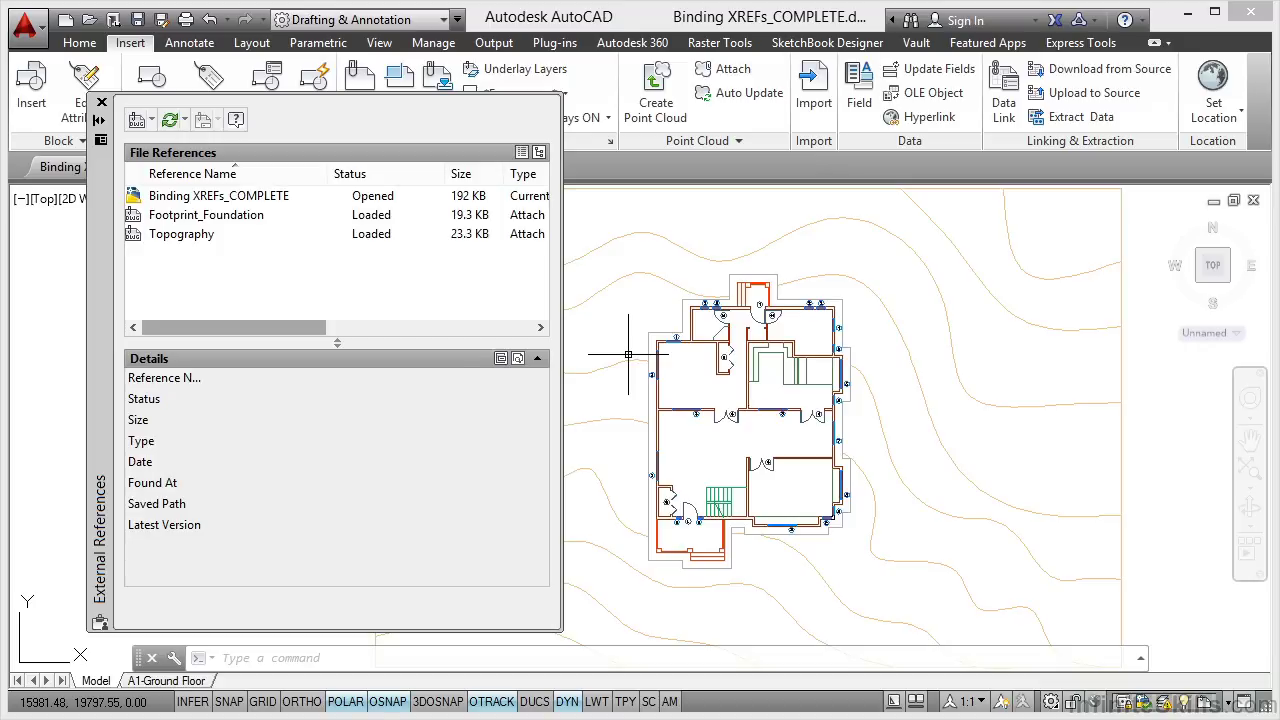
{"action": "left_click", "coordinate": [229, 218]}
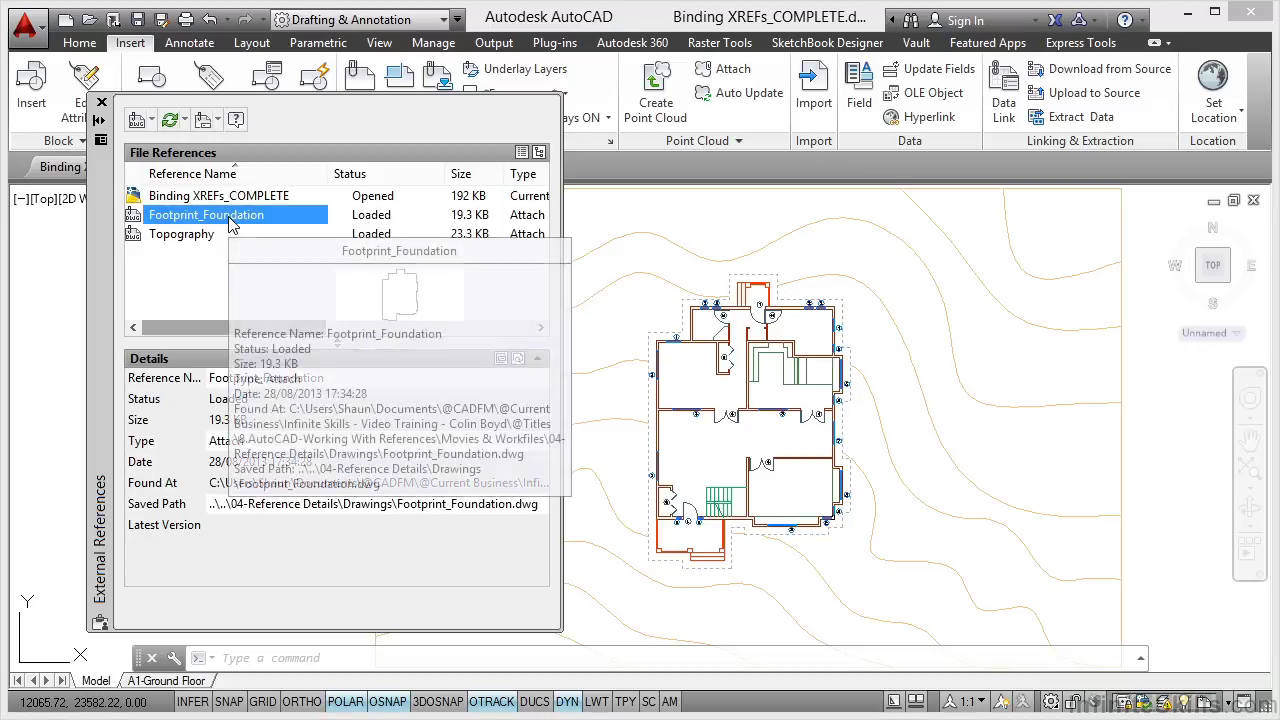
{"action": "right_click", "coordinate": [229, 218]}
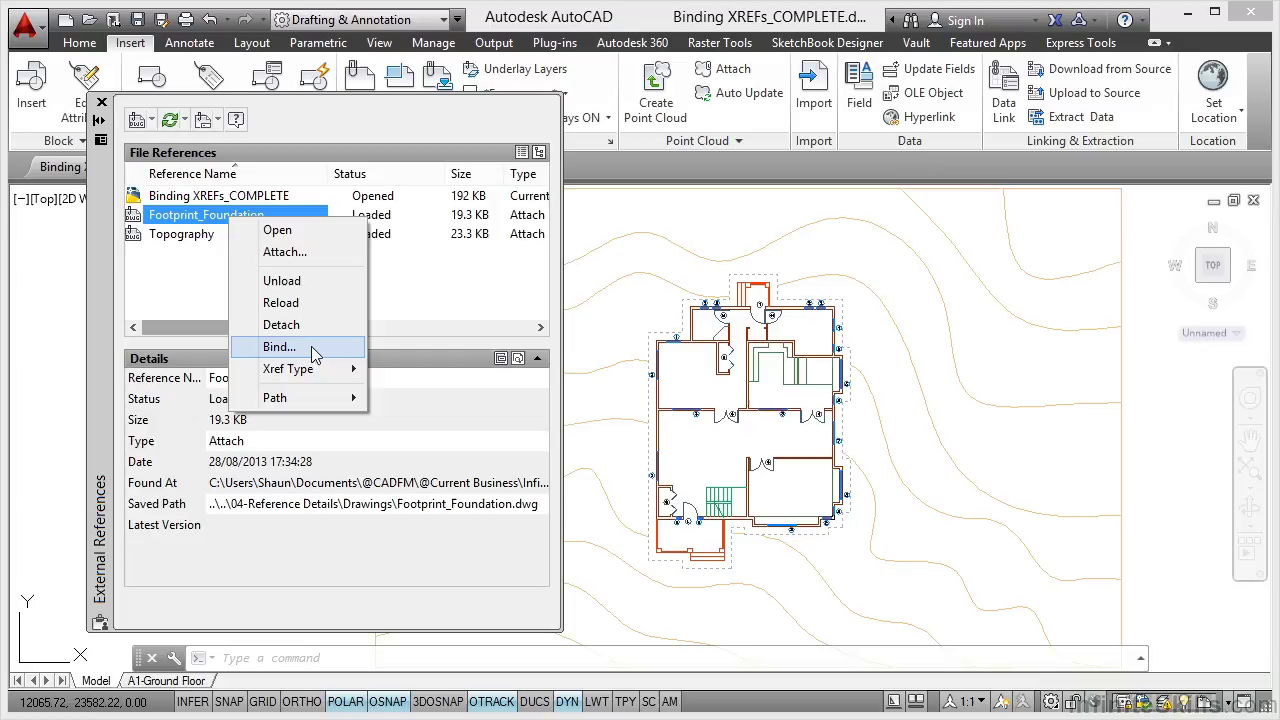
{"action": "left_click", "coordinate": [609, 310]}
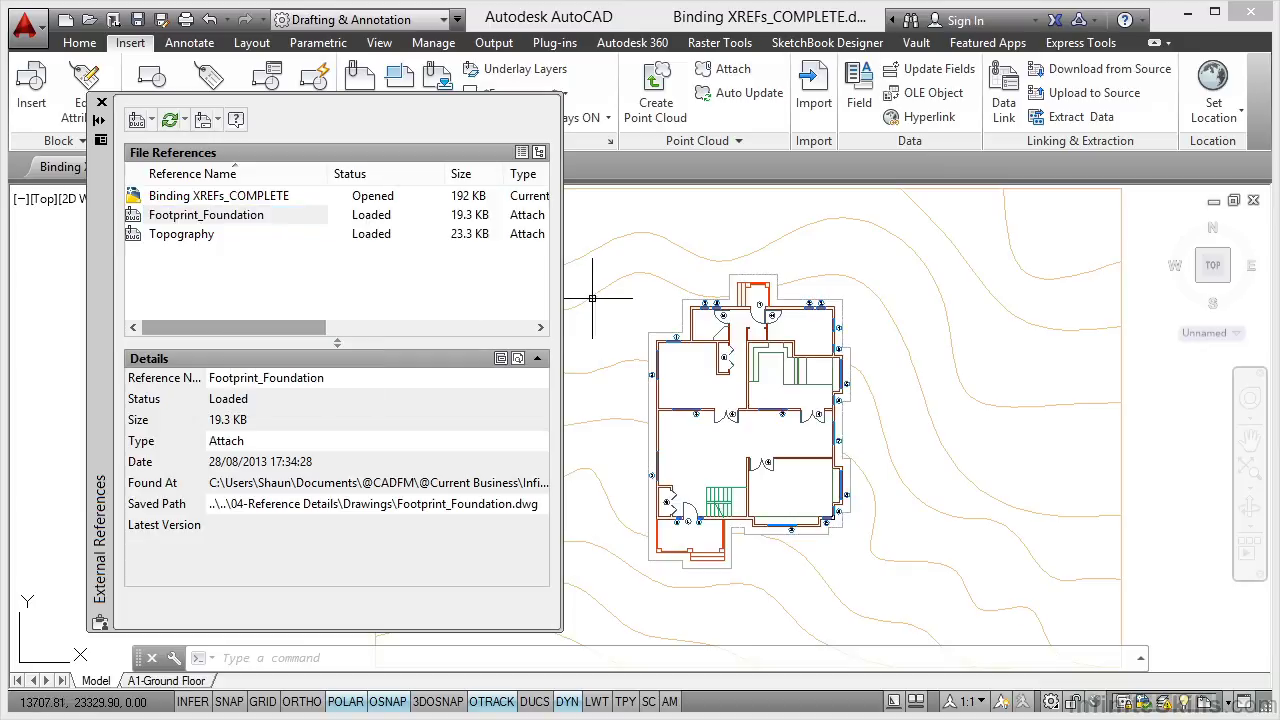
{"action": "left_click", "coordinate": [102, 104]}
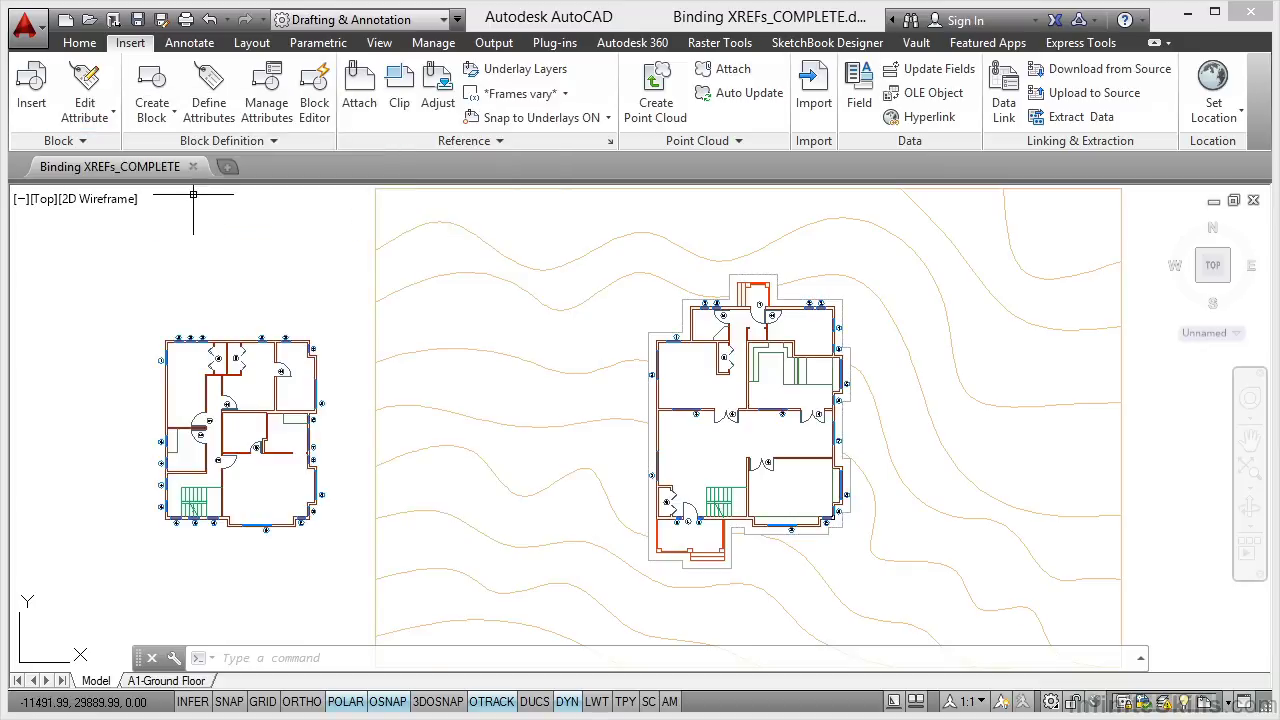
{"action": "left_click", "coordinate": [83, 46]}
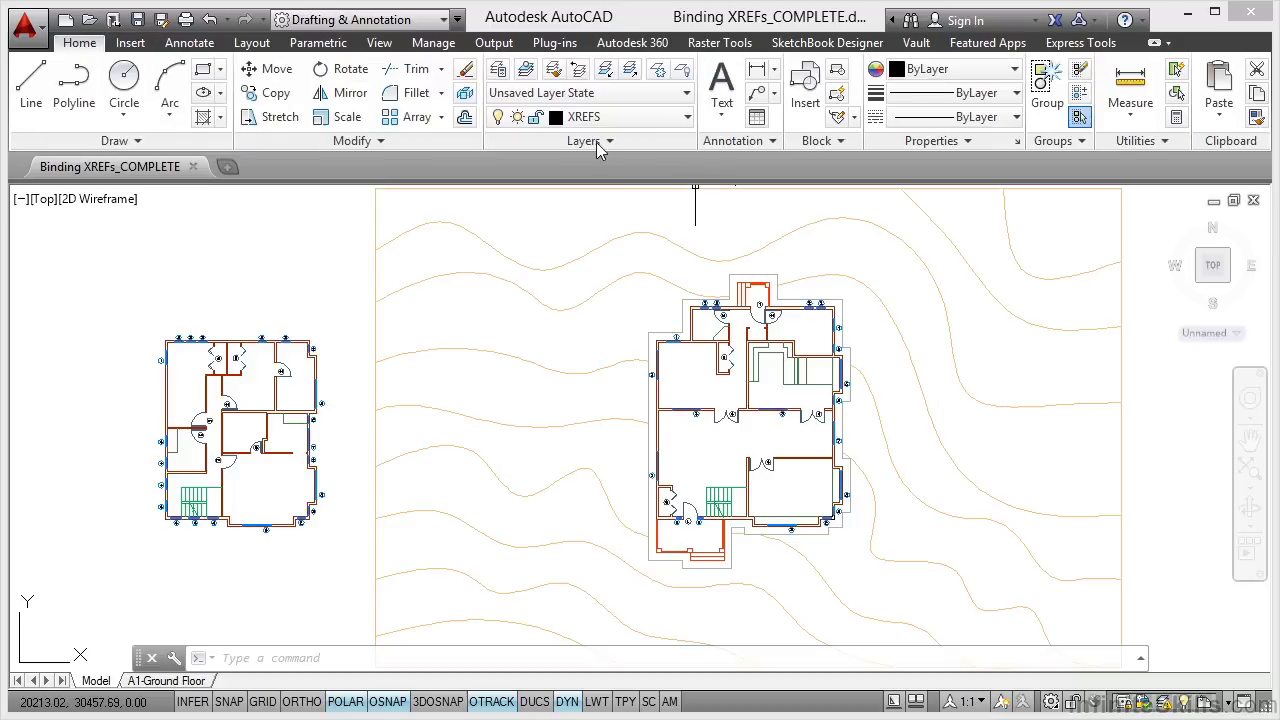
{"action": "left_click", "coordinate": [507, 76]}
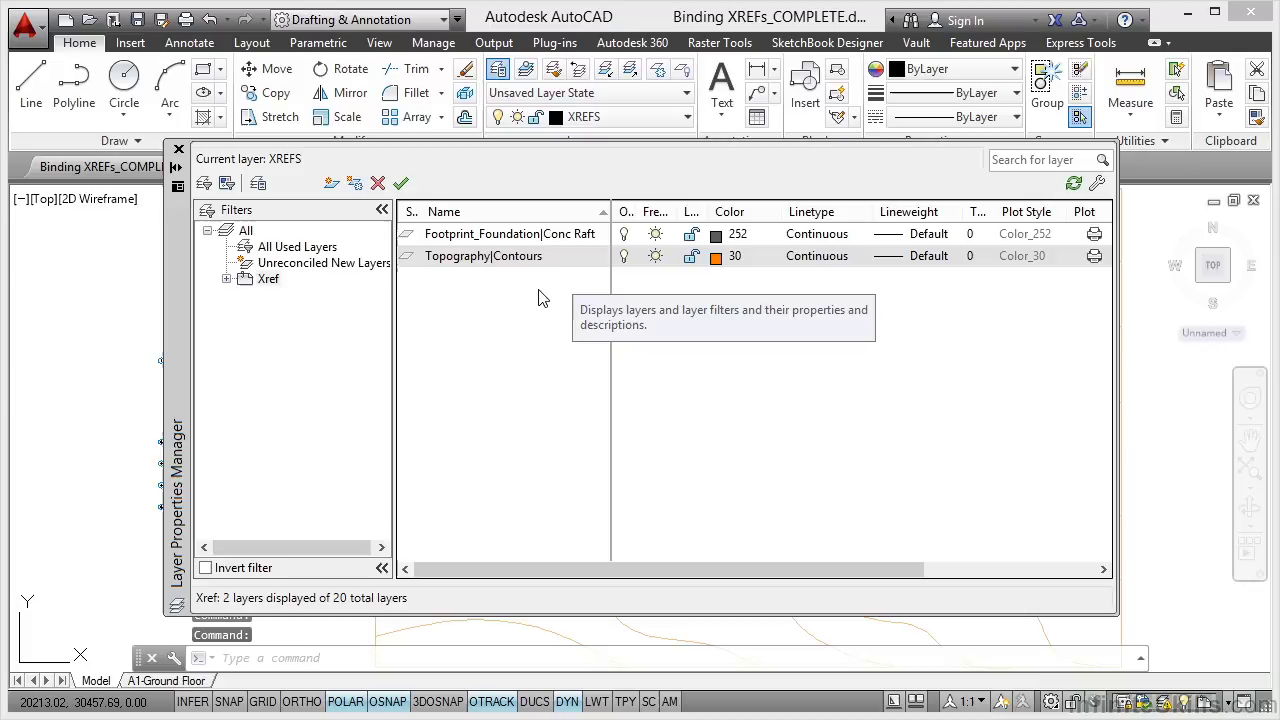
{"action": "left_click", "coordinate": [227, 280]}
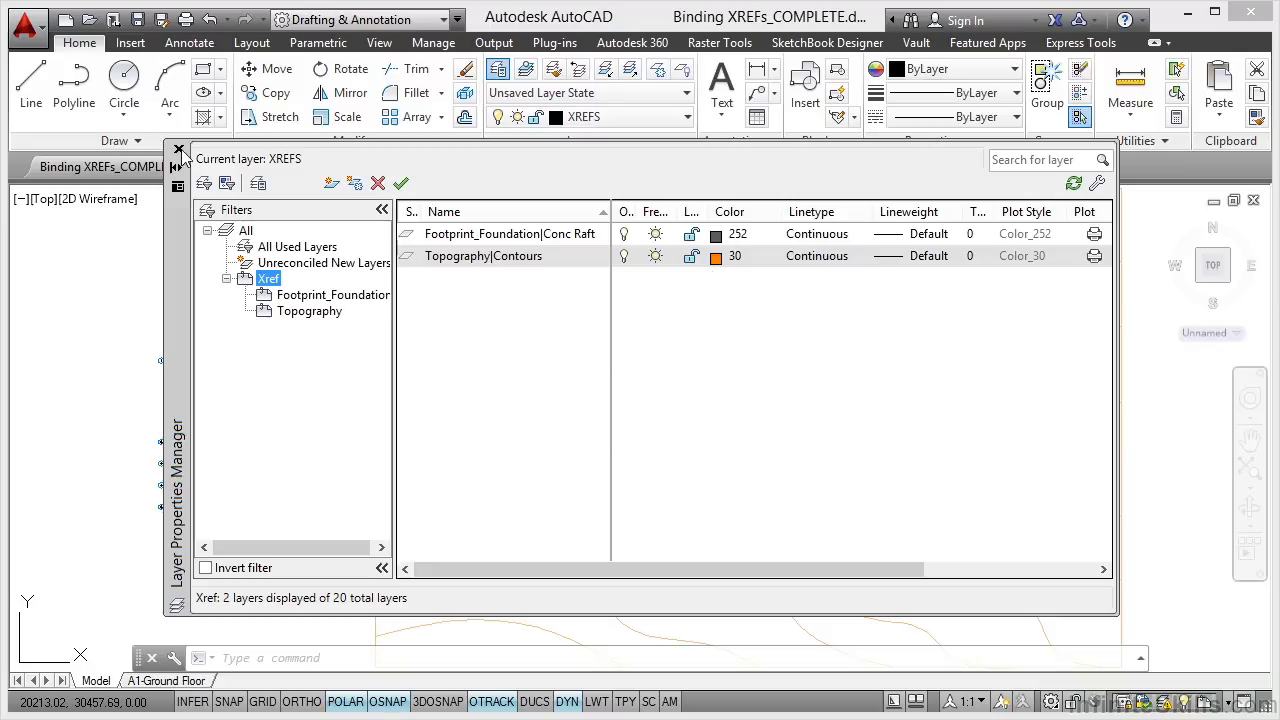
{"action": "left_click", "coordinate": [179, 150]}
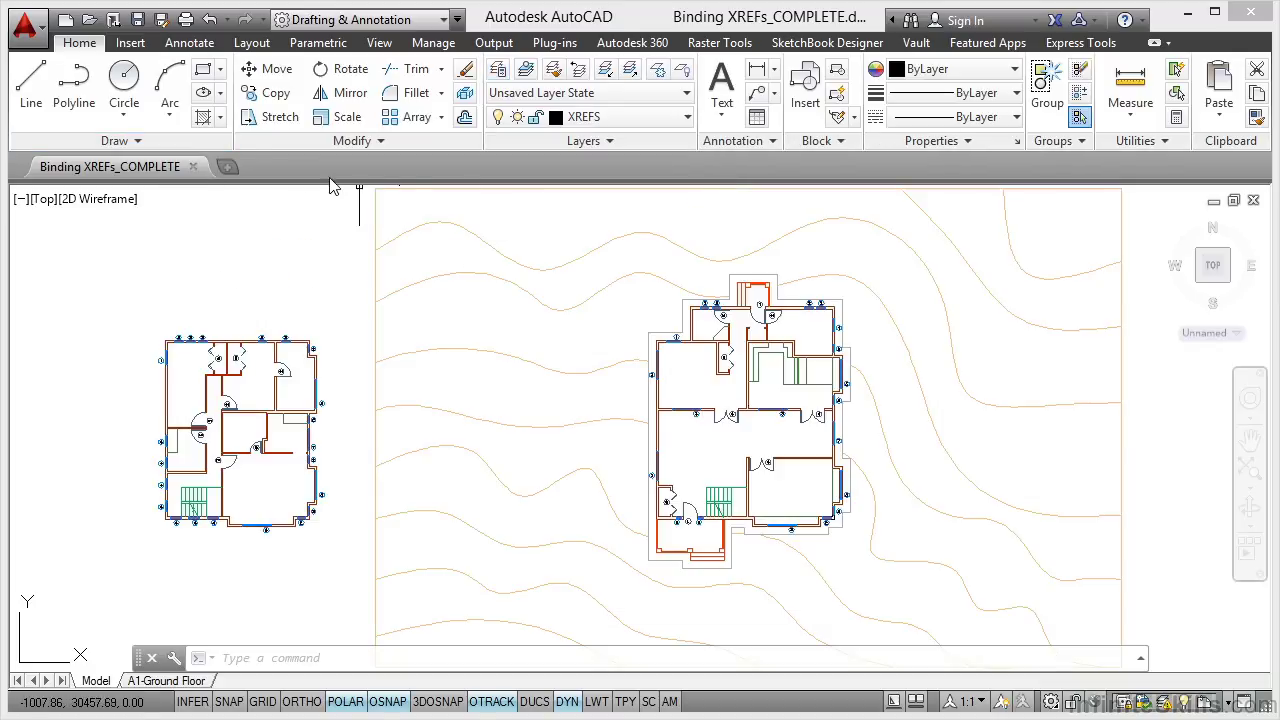
Step: Bind the Footprint_Foundation xref into the drawing as a block using the Bind option
{"action": "left_click", "coordinate": [130, 42]}
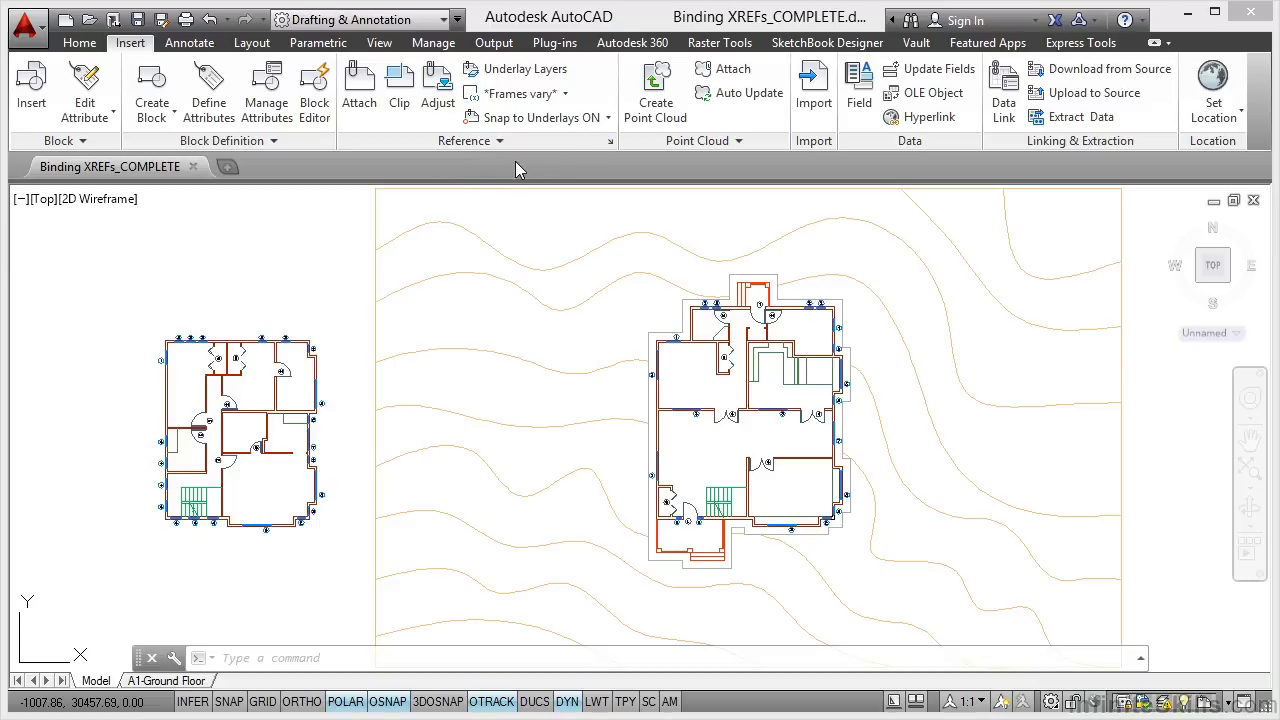
{"action": "left_click", "coordinate": [609, 143]}
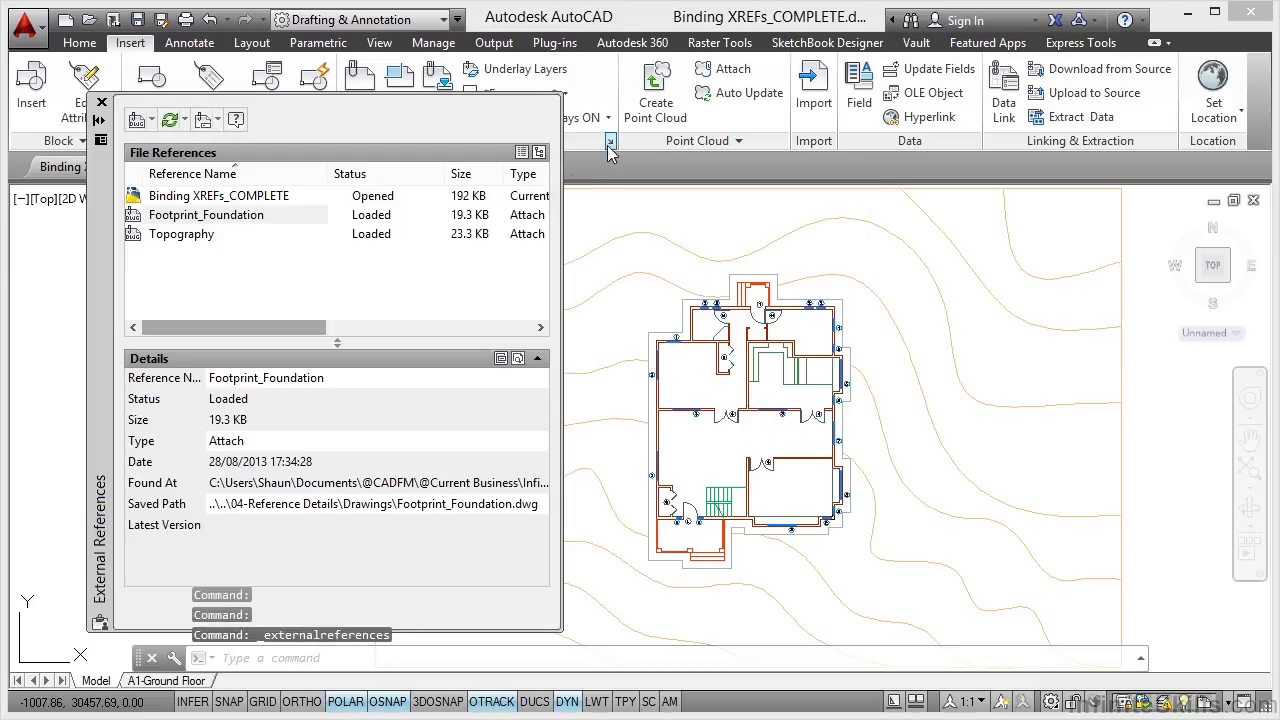
{"action": "left_click", "coordinate": [238, 220]}
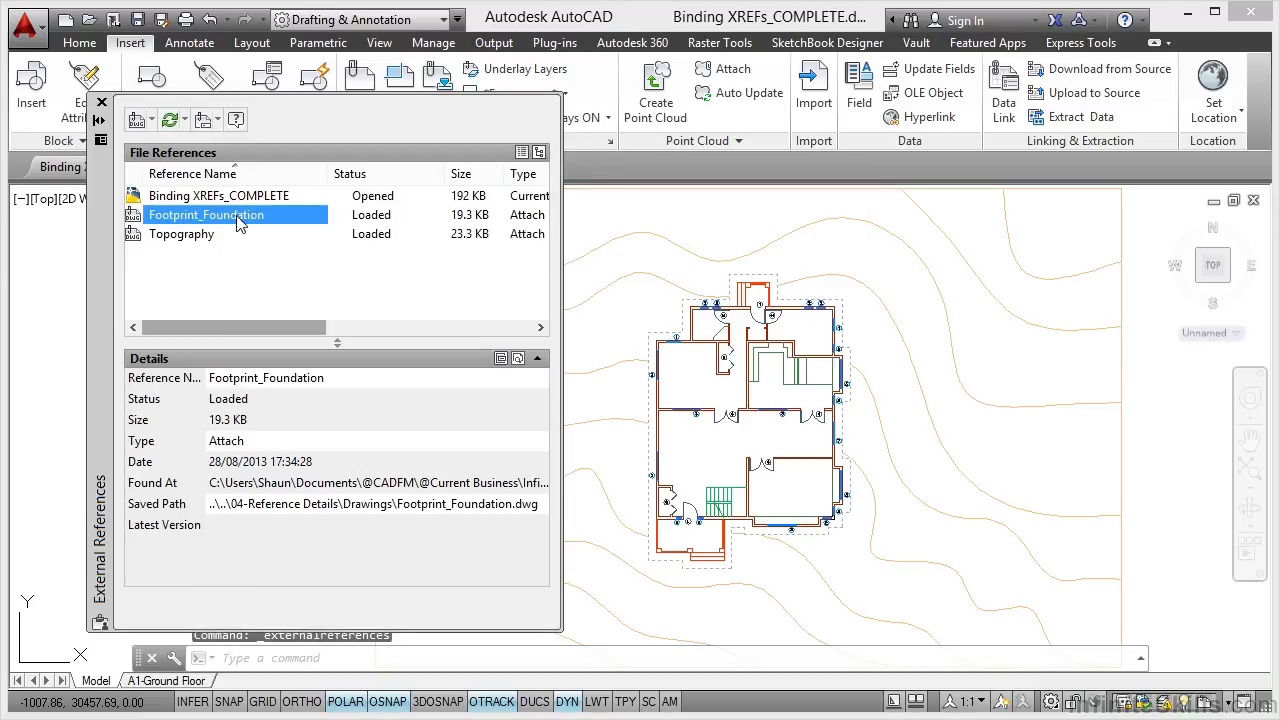
{"action": "right_click", "coordinate": [238, 222]}
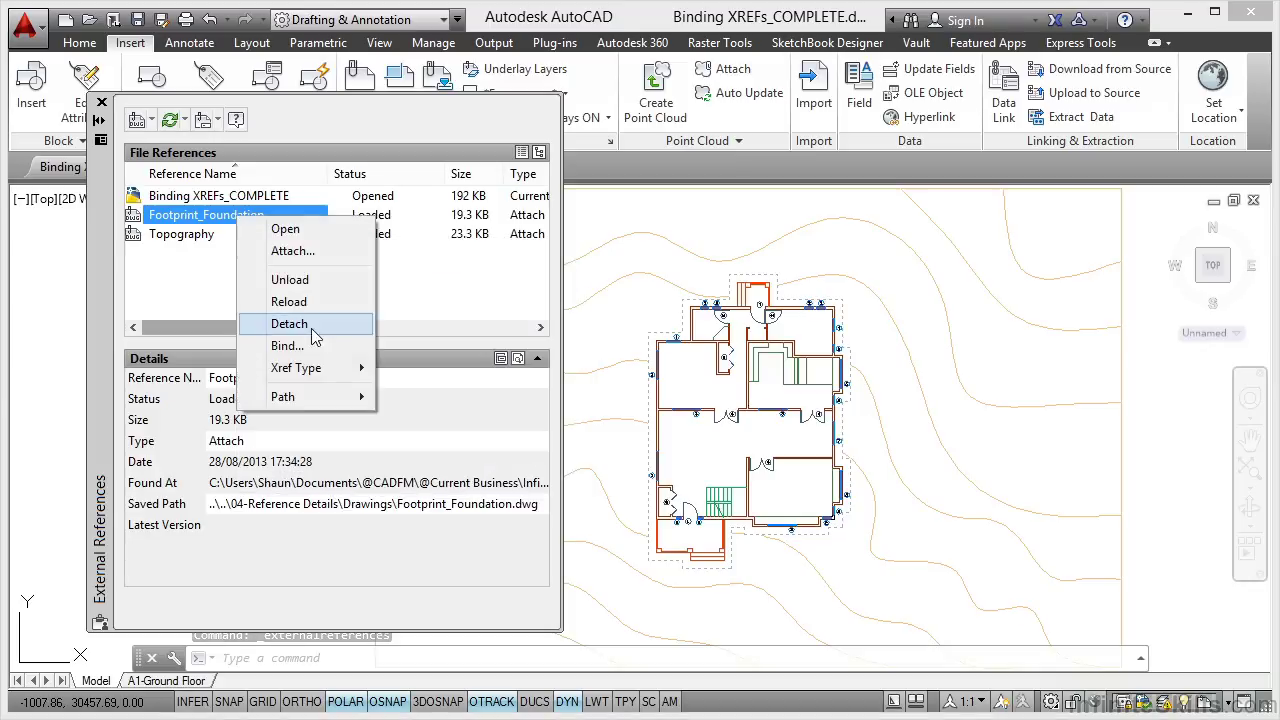
{"action": "left_click", "coordinate": [288, 346]}
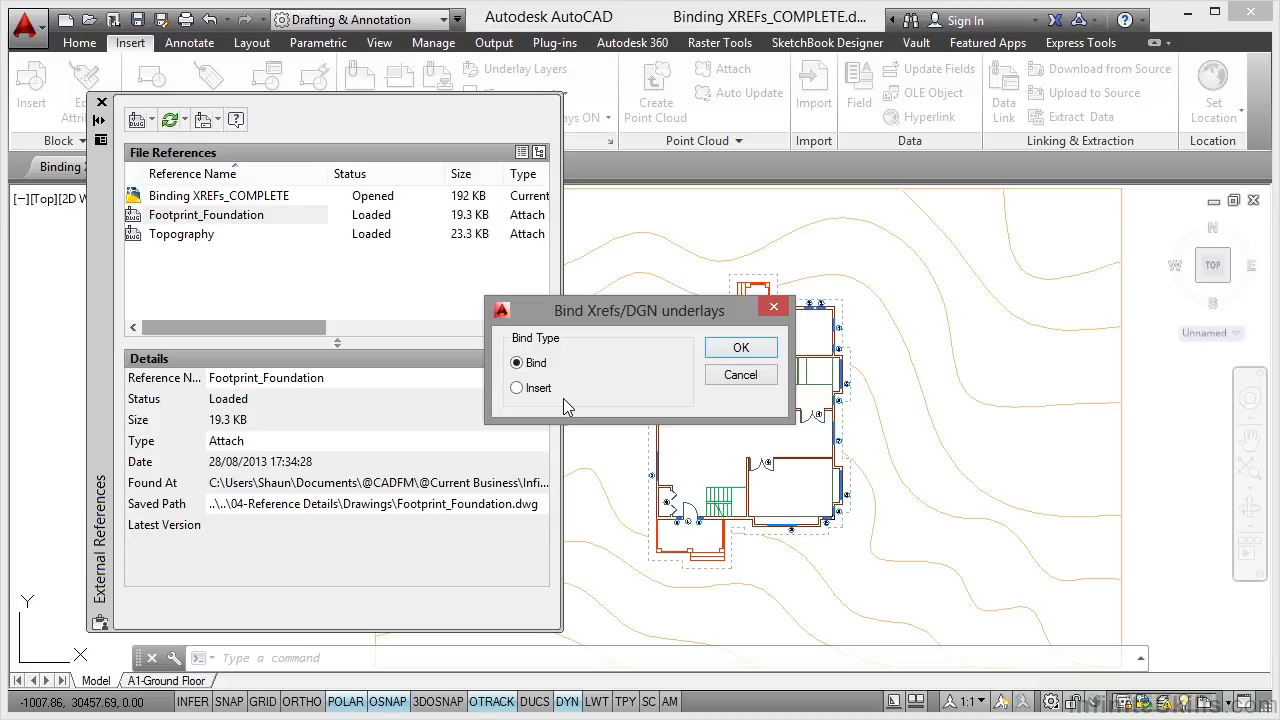
{"action": "left_click", "coordinate": [734, 352]}
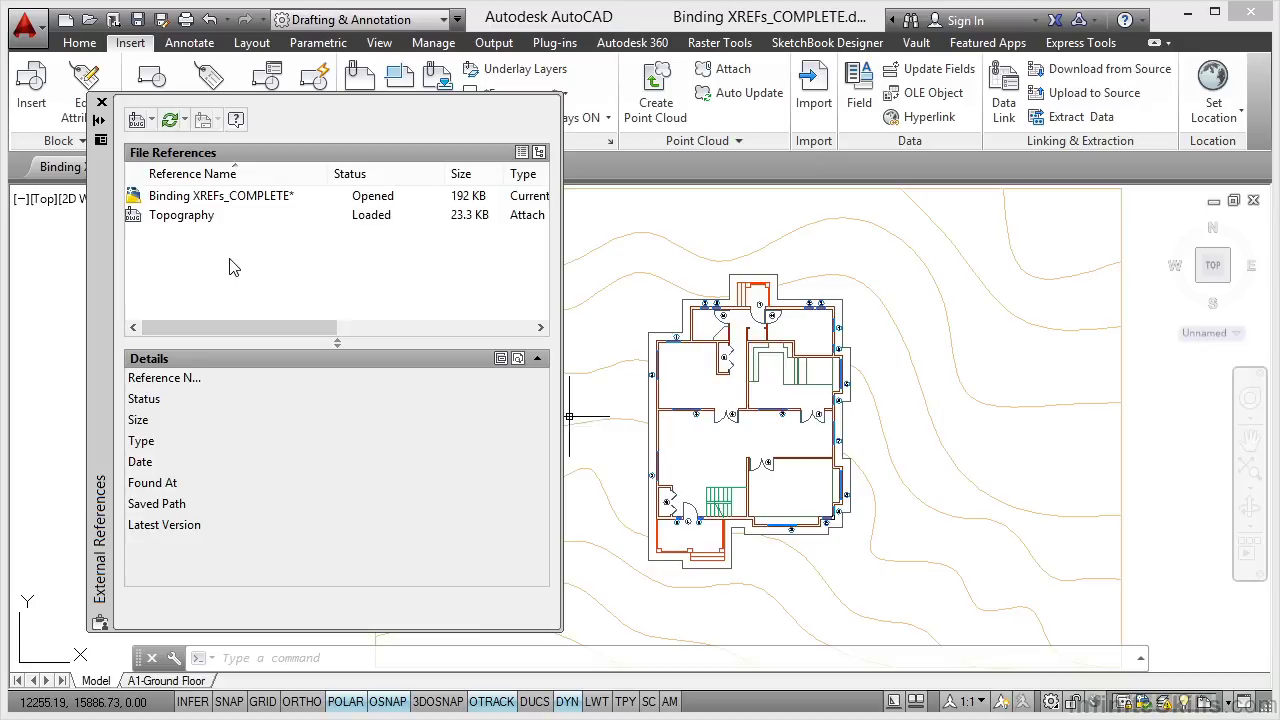
{"action": "left_click", "coordinate": [103, 104]}
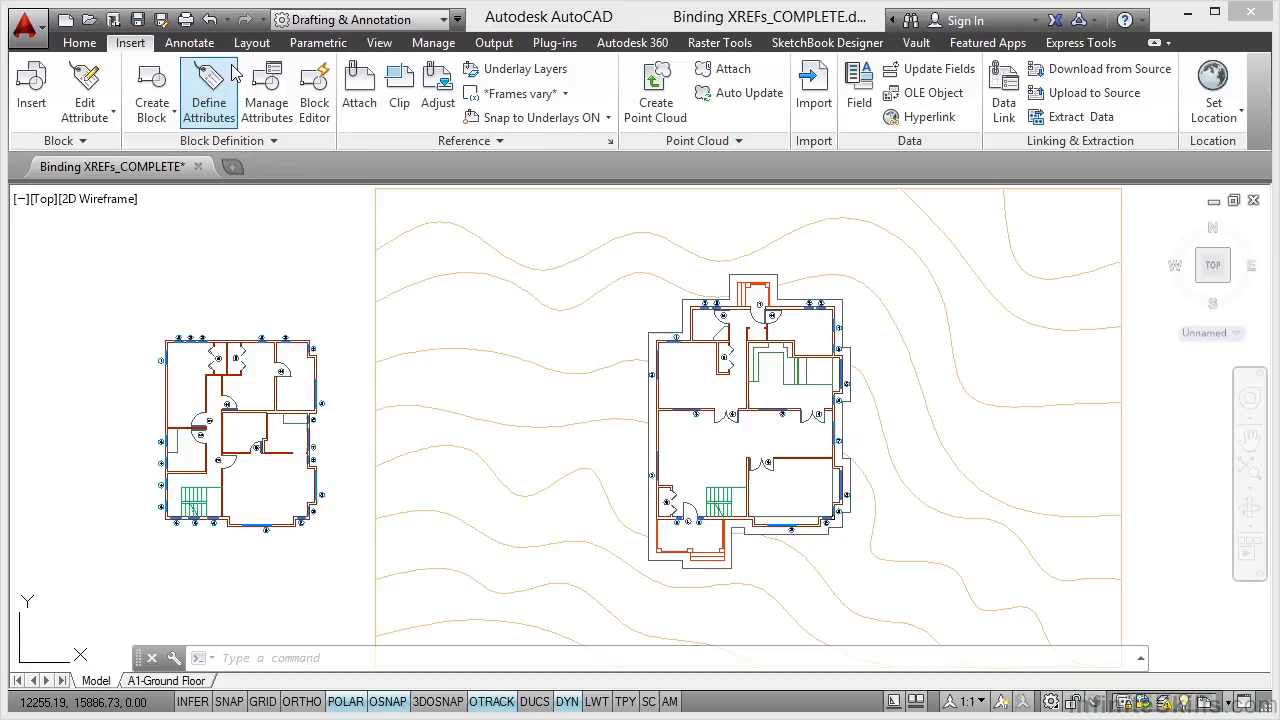
{"action": "left_click", "coordinate": [100, 46]}
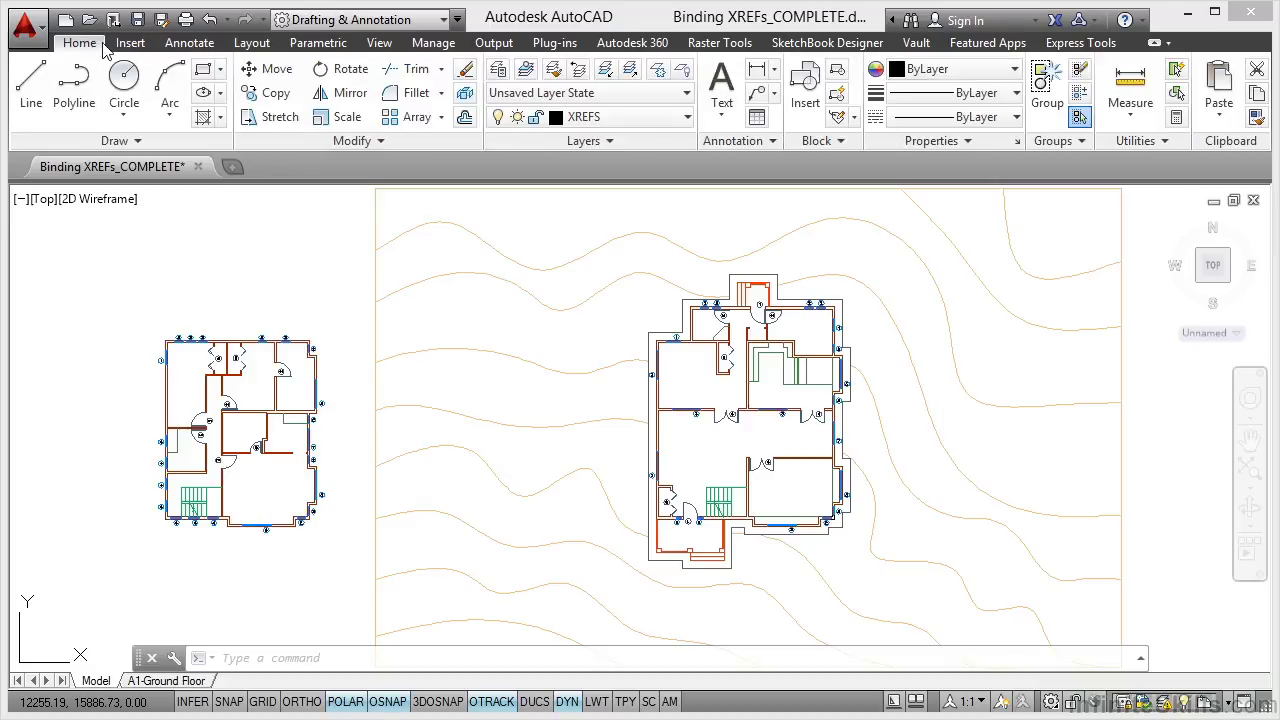
{"action": "left_click", "coordinate": [497, 69]}
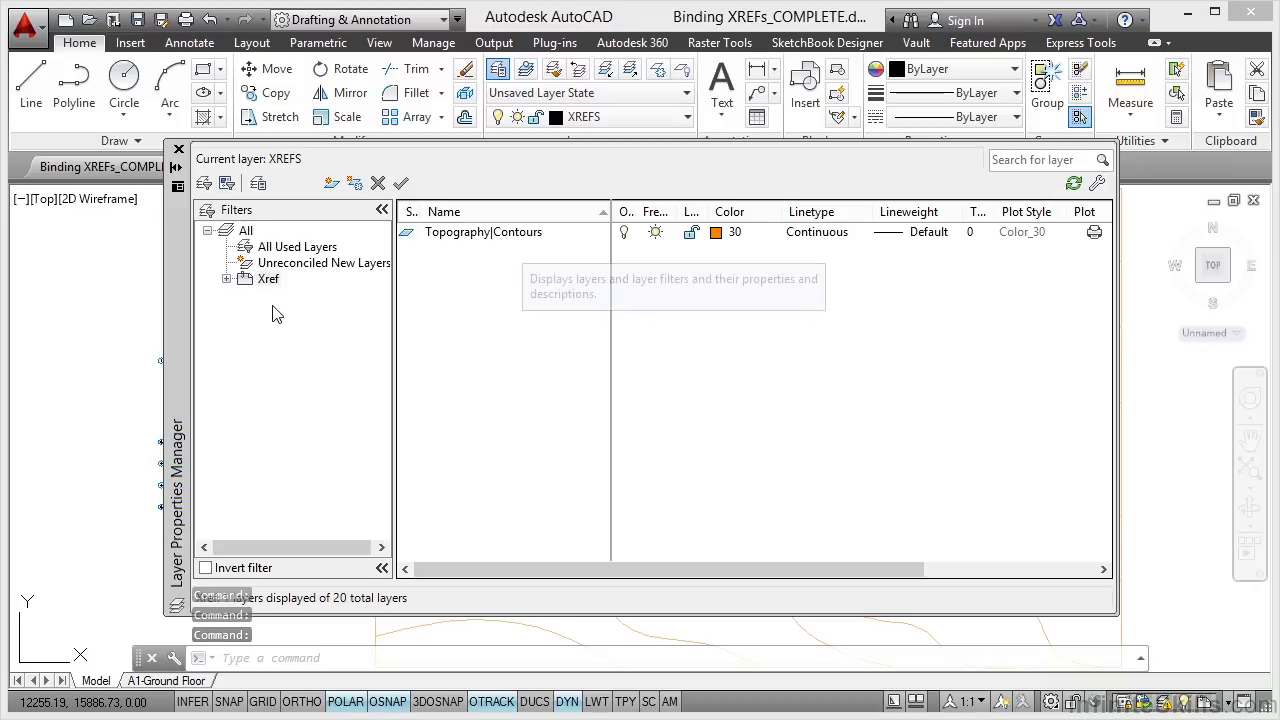
{"action": "left_click", "coordinate": [246, 232]}
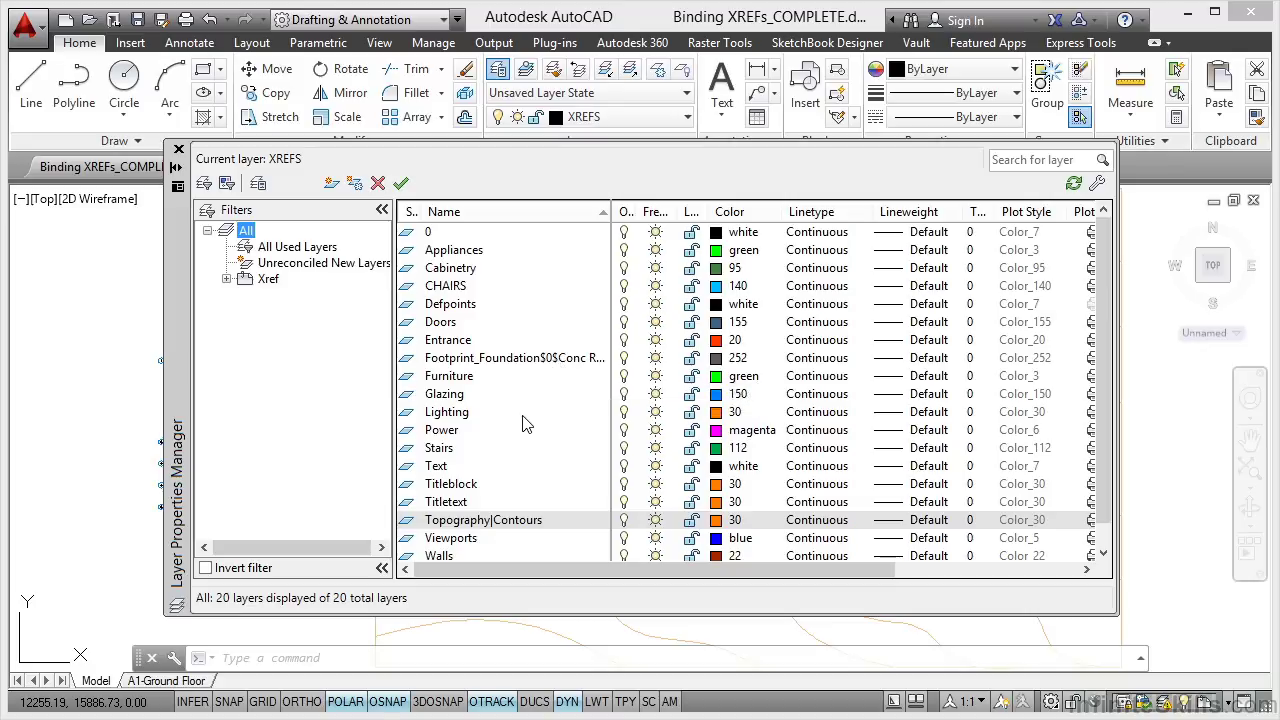
{"action": "left_click", "coordinate": [179, 151]}
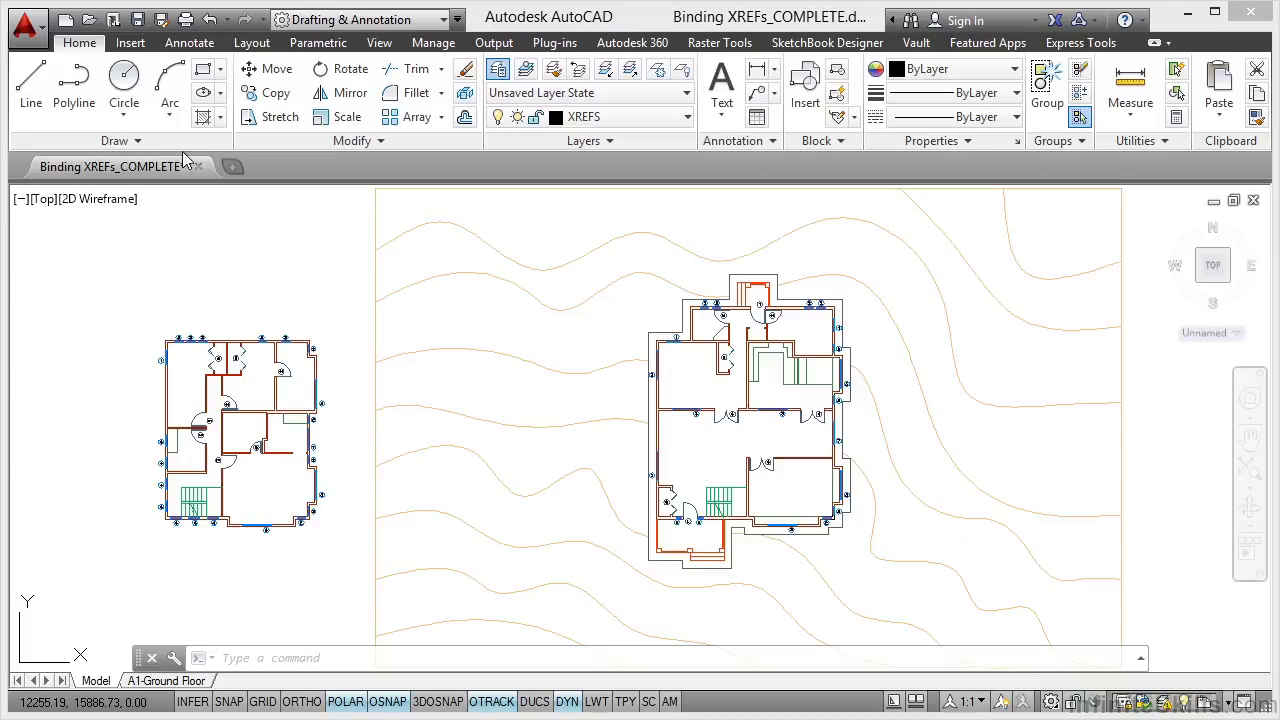
Step: Bind the Topography xref into the drawing as a block using the Bind option
{"action": "left_click", "coordinate": [134, 46]}
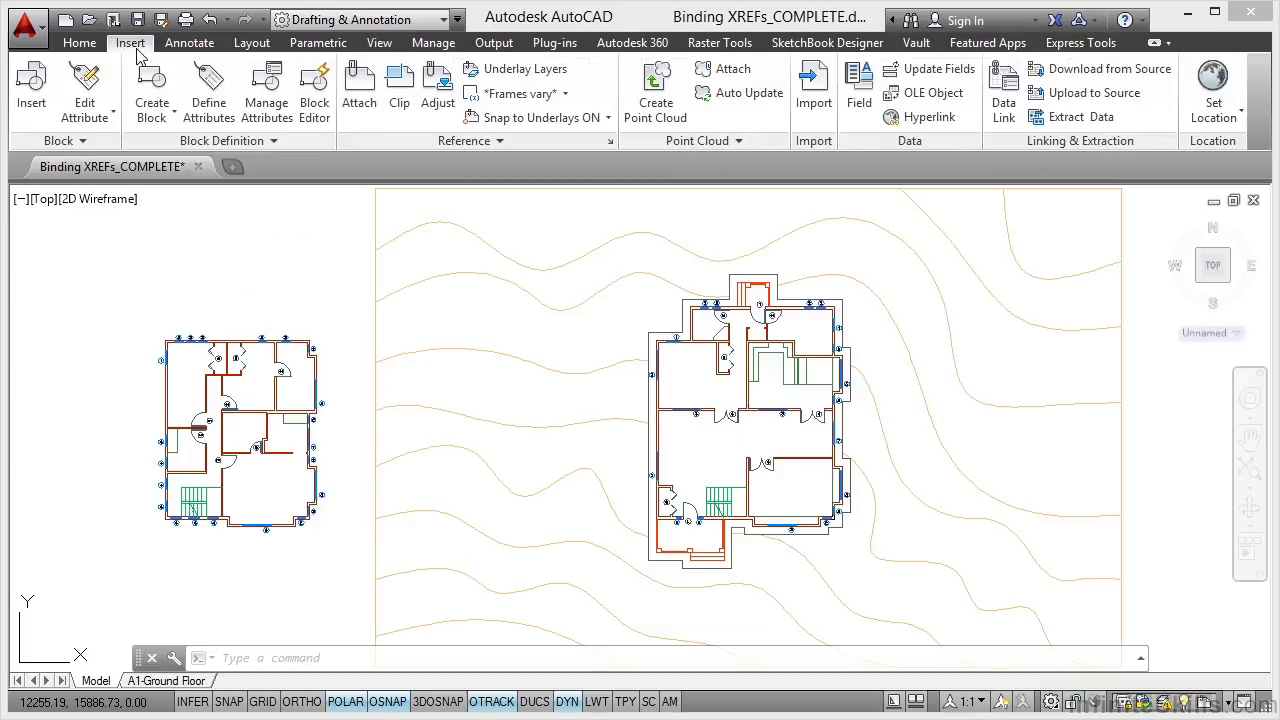
{"action": "left_click", "coordinate": [610, 143]}
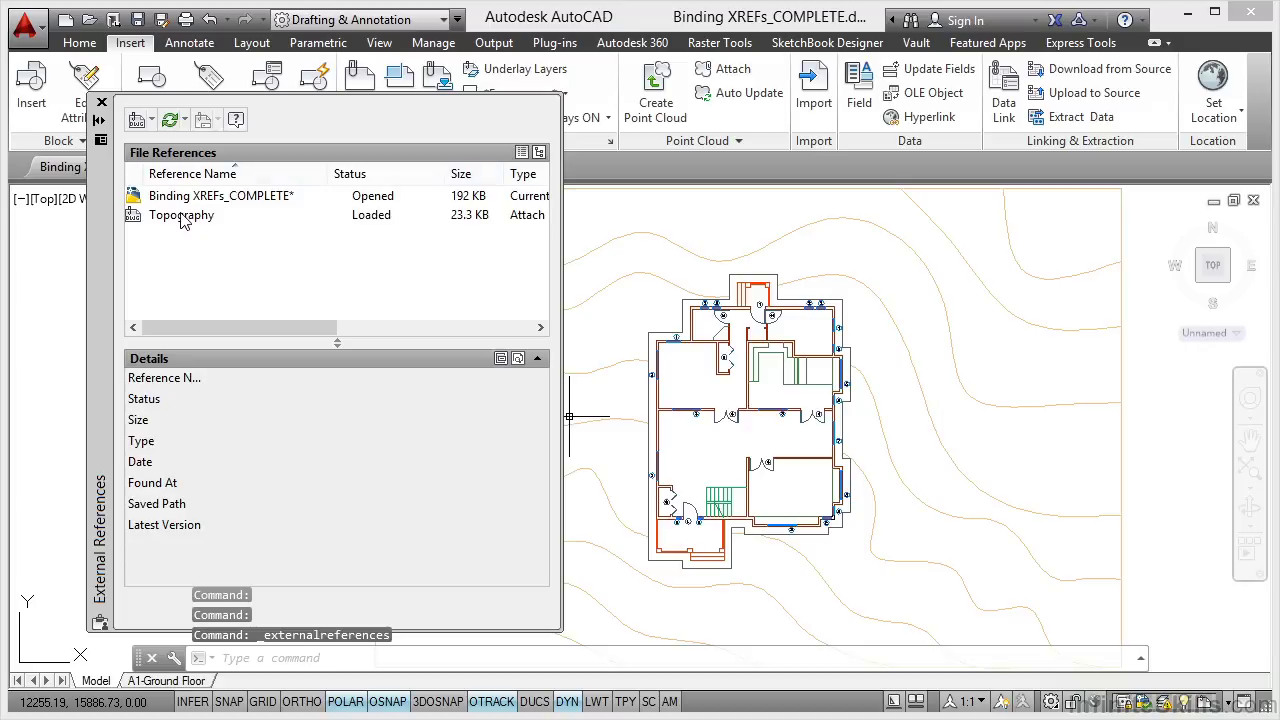
{"action": "left_click", "coordinate": [182, 218]}
{"action": "right_click", "coordinate": [181, 219]}
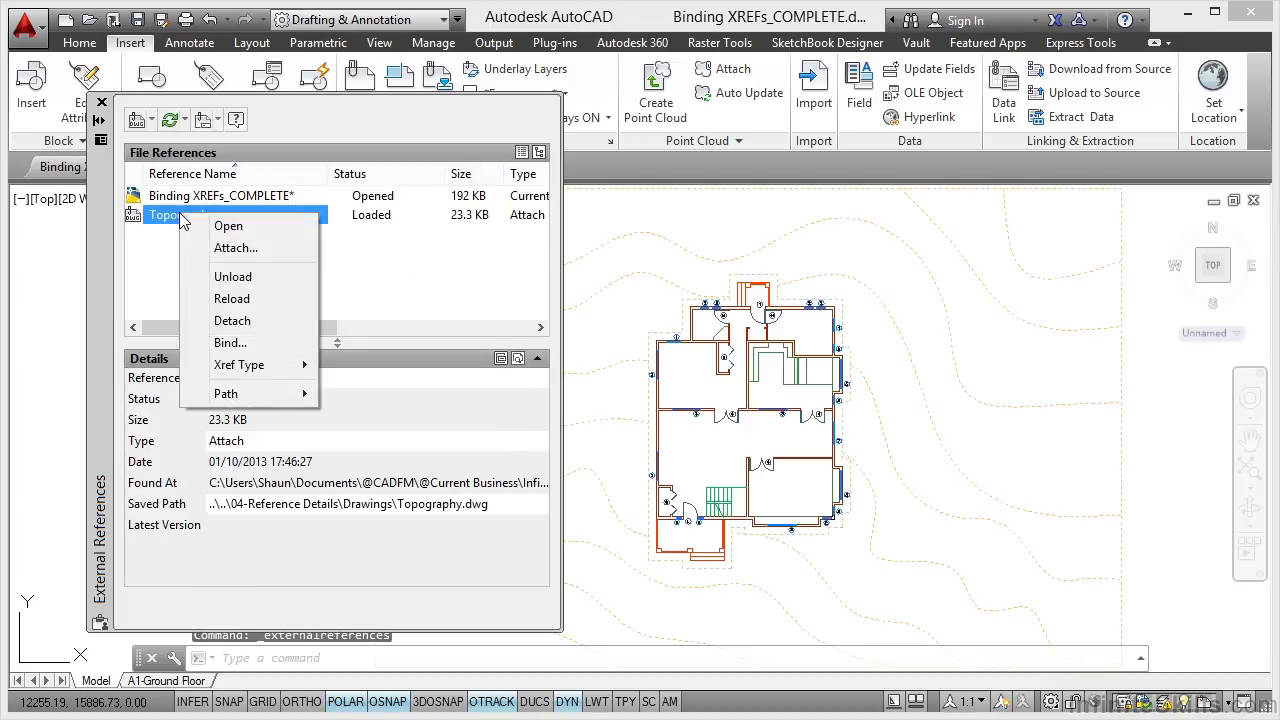
{"action": "left_click", "coordinate": [228, 344]}
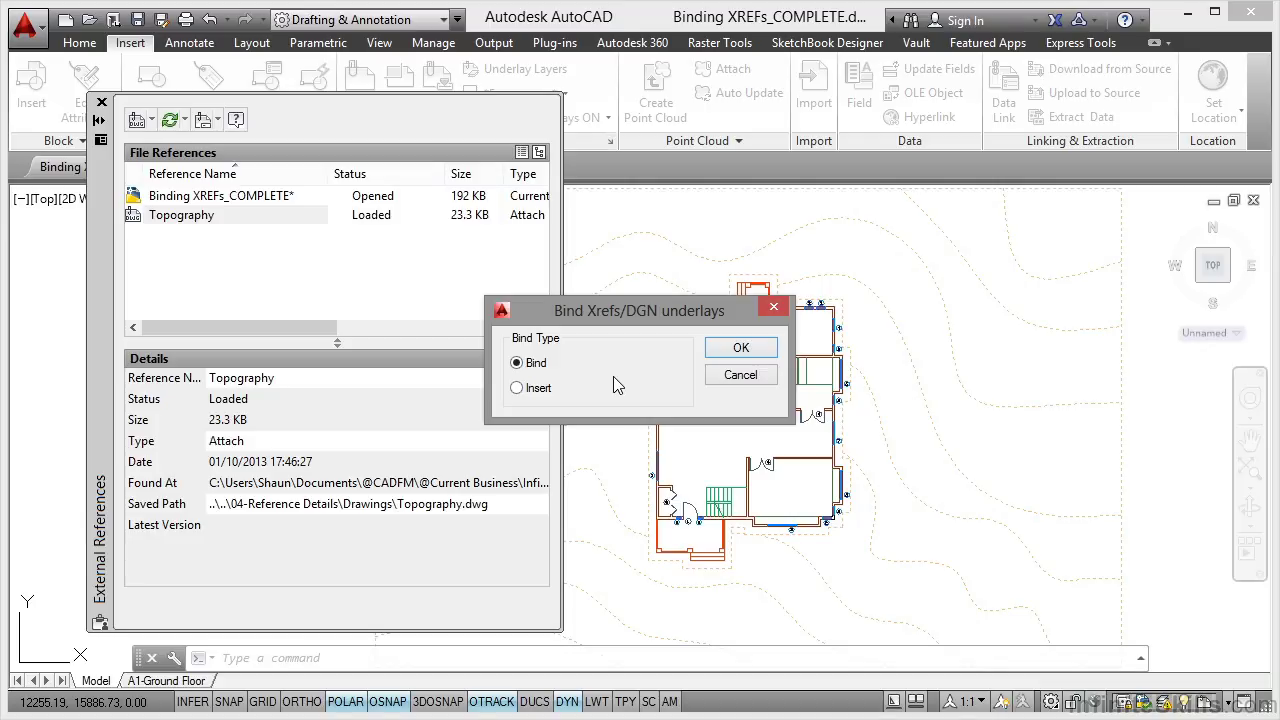
{"action": "left_click", "coordinate": [740, 347]}
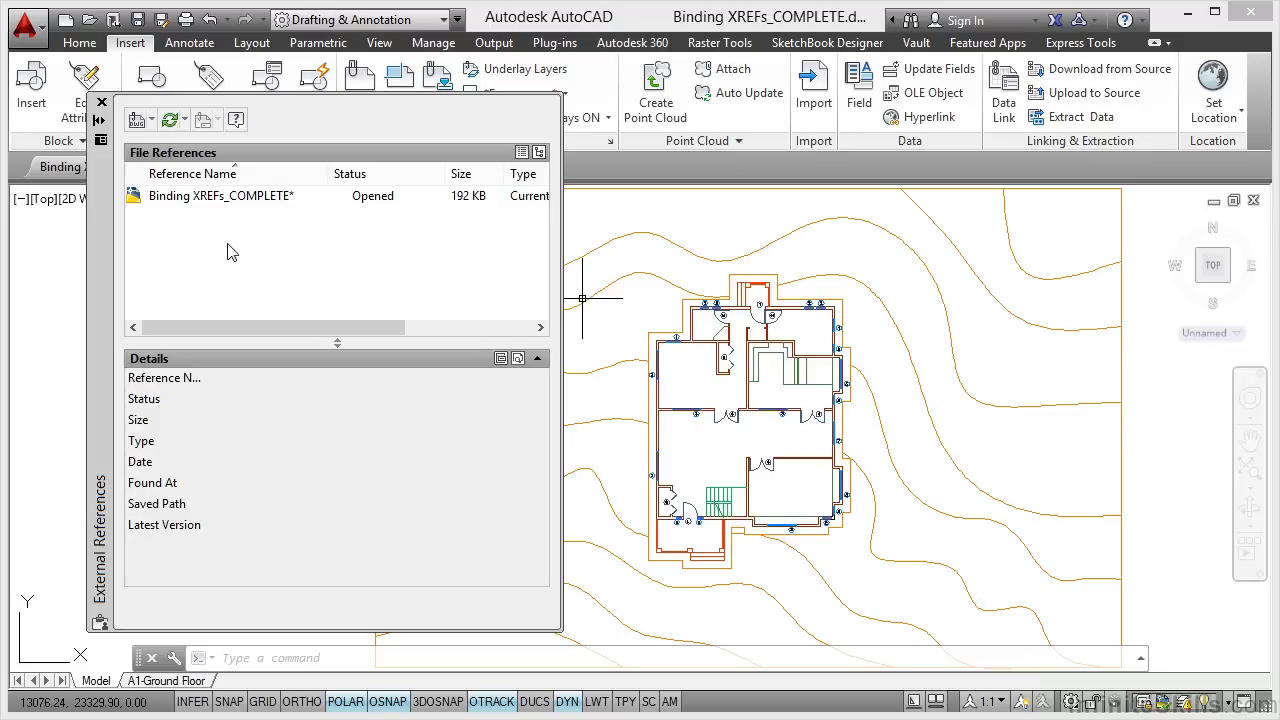
Step: Select a contour to confirm Topography is now a block, then close External References
{"action": "left_click", "coordinate": [947, 307]}
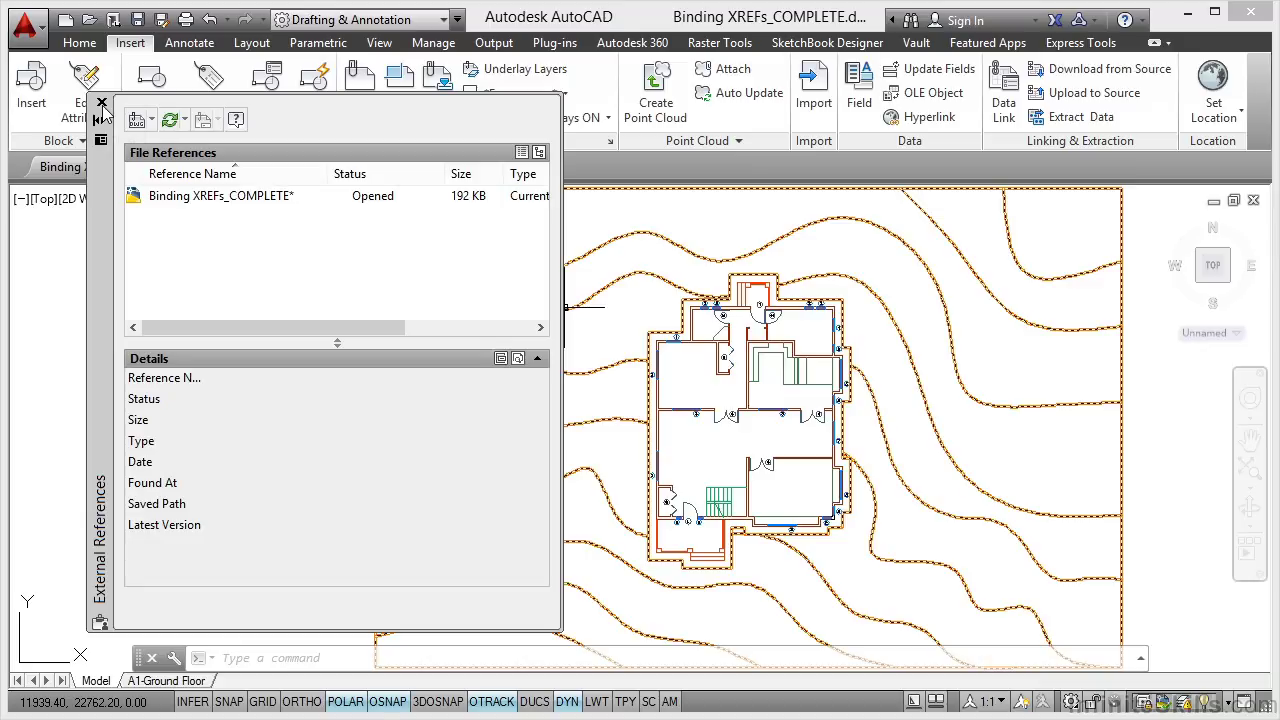
{"action": "left_click", "coordinate": [101, 104]}
{"action": "left_click", "coordinate": [70, 48]}
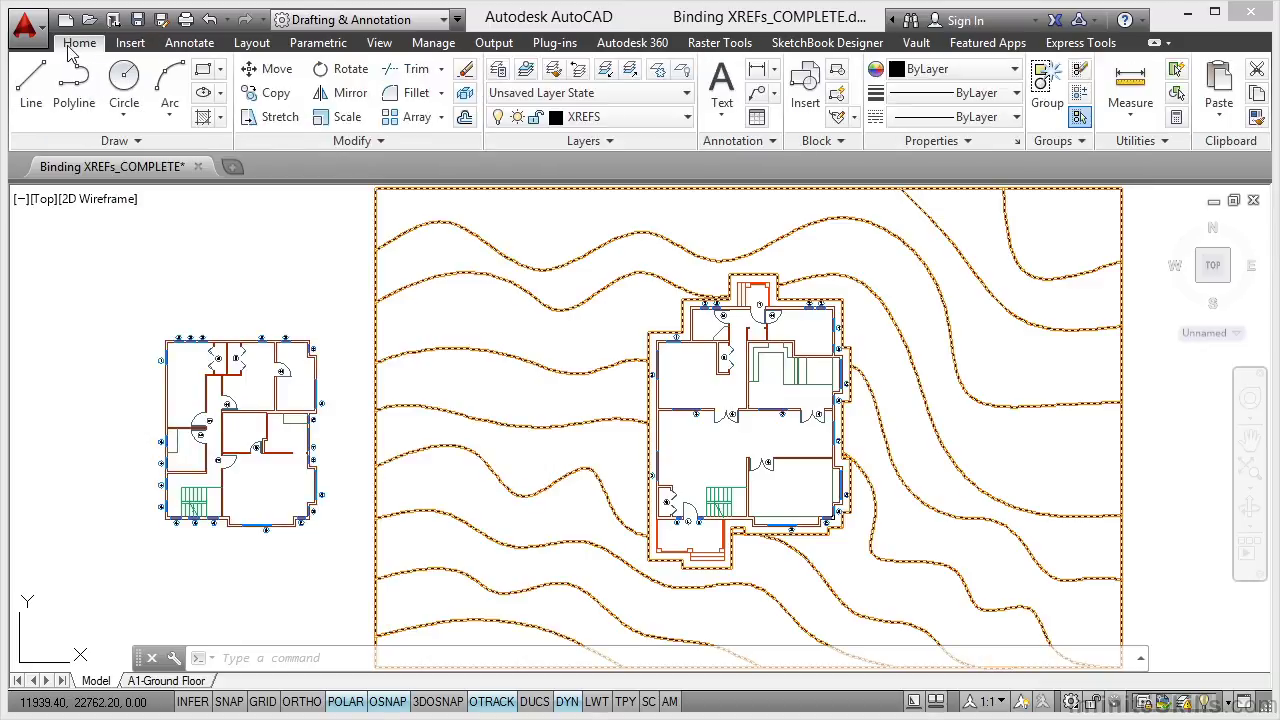
{"action": "left_click", "coordinate": [498, 70]}
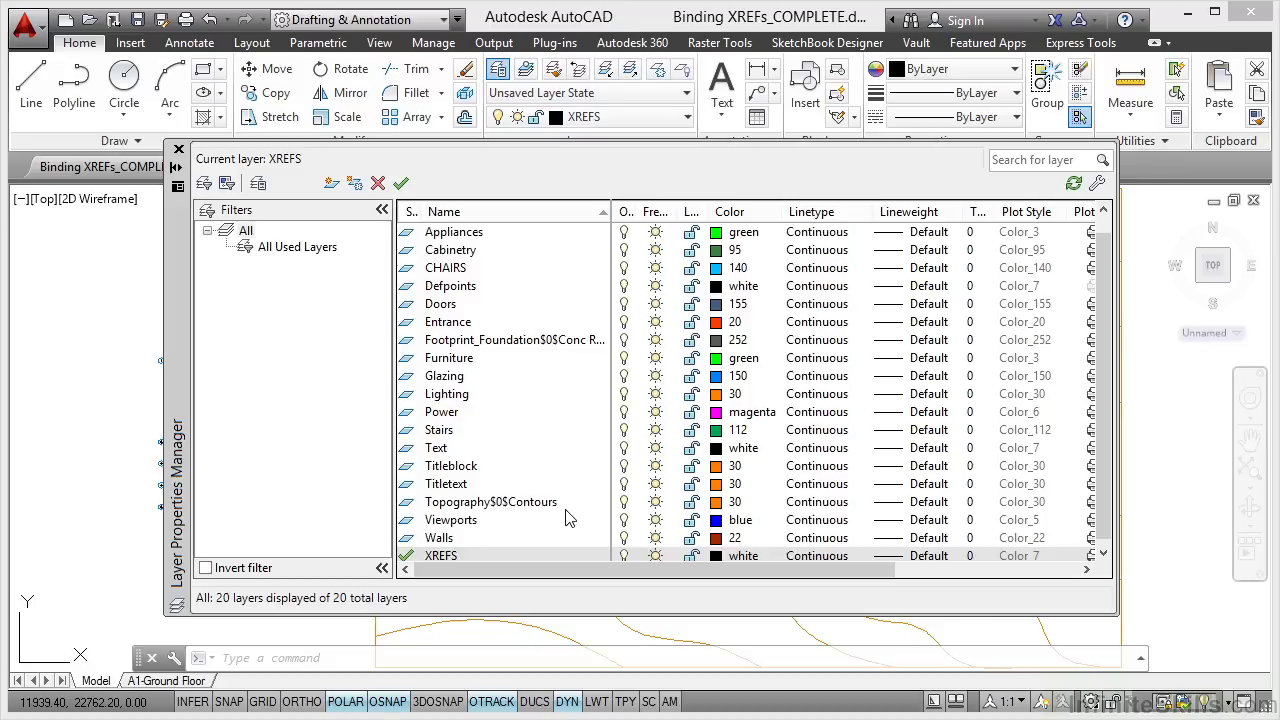
{"action": "left_click", "coordinate": [178, 152]}
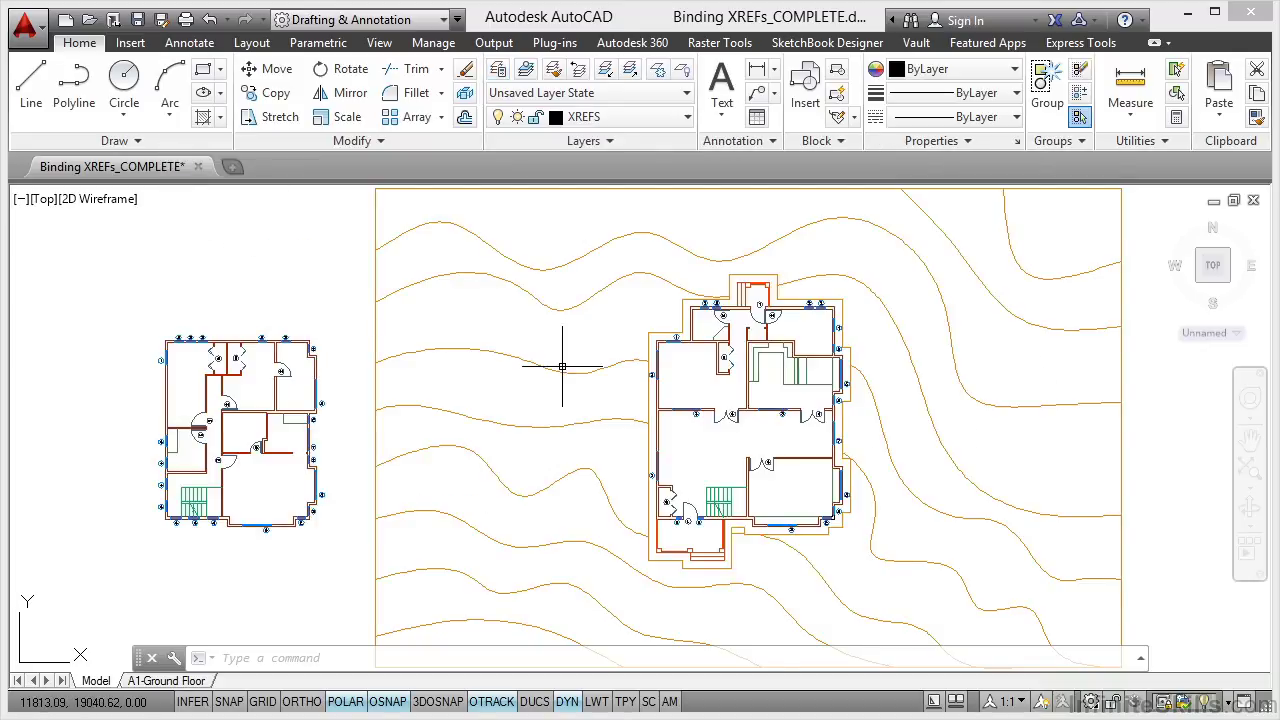